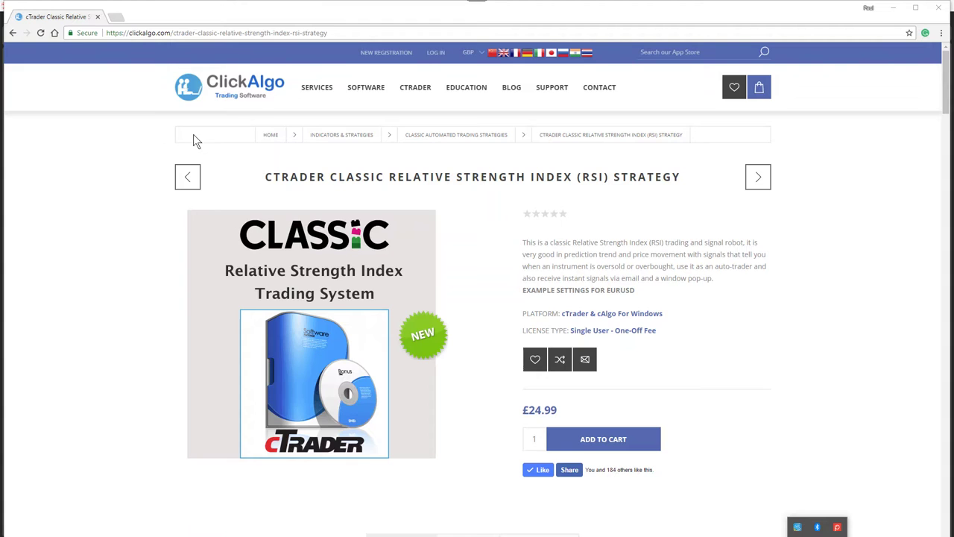
Read through the cTrader Classic Relative Strength Index (RSI) Strategy product page, including its backtest results, adjustable settings and alert features
{"action": "mouse_move", "coordinate": [379, 91]}
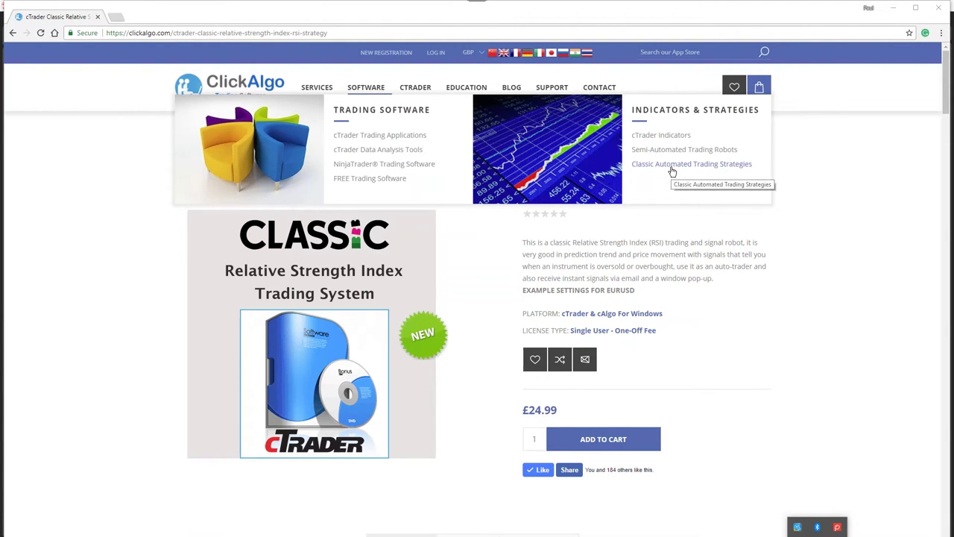
{"action": "scroll", "coordinate": [785, 420], "scroll_direction": "down", "scroll_amount": 1}
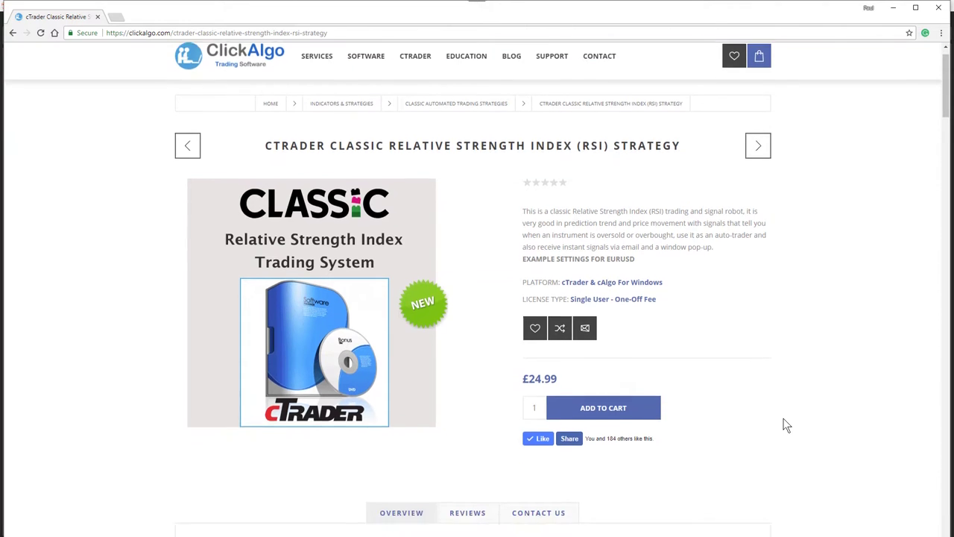
{"action": "scroll", "coordinate": [785, 421], "scroll_direction": "down", "scroll_amount": 5}
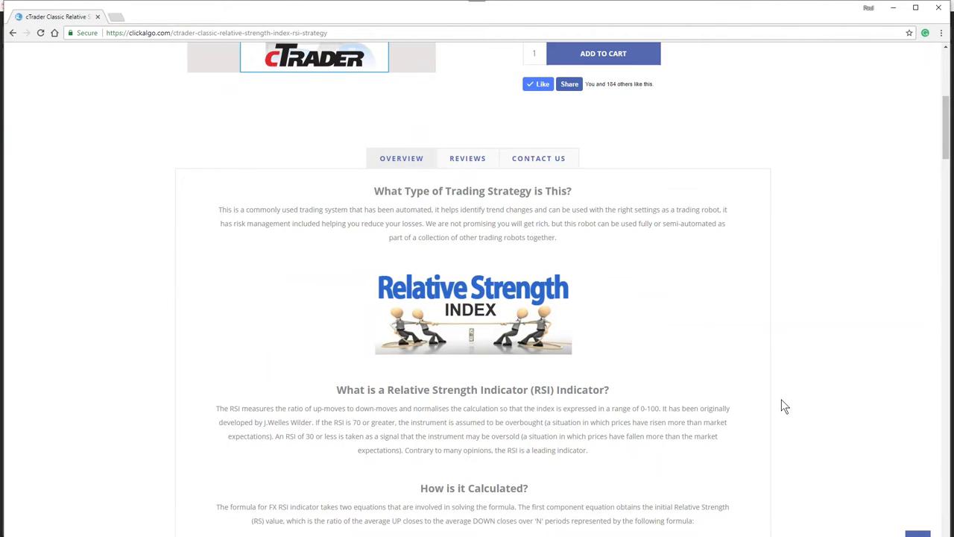
{"action": "scroll", "coordinate": [783, 400], "scroll_direction": "down", "scroll_amount": 1}
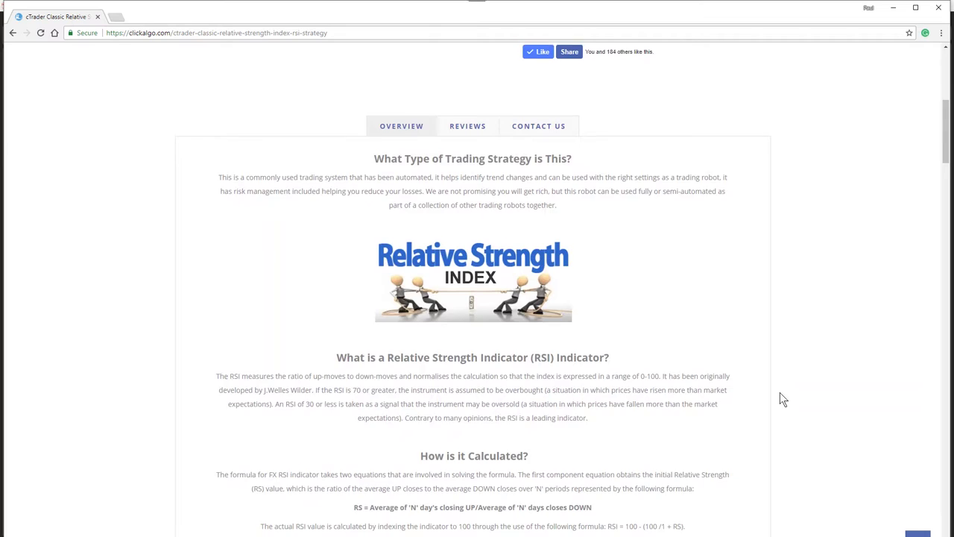
{"action": "scroll", "coordinate": [780, 395], "scroll_direction": "down", "scroll_amount": 1}
{"action": "scroll", "coordinate": [781, 395], "scroll_direction": "up", "scroll_amount": 2}
{"action": "scroll", "coordinate": [780, 395], "scroll_direction": "down", "scroll_amount": 4}
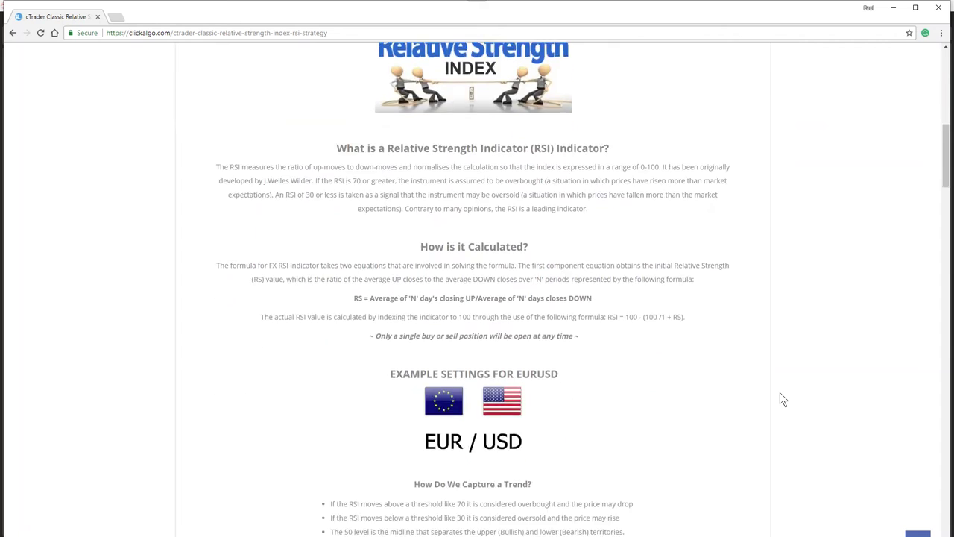
{"action": "scroll", "coordinate": [780, 400], "scroll_direction": "down", "scroll_amount": 8}
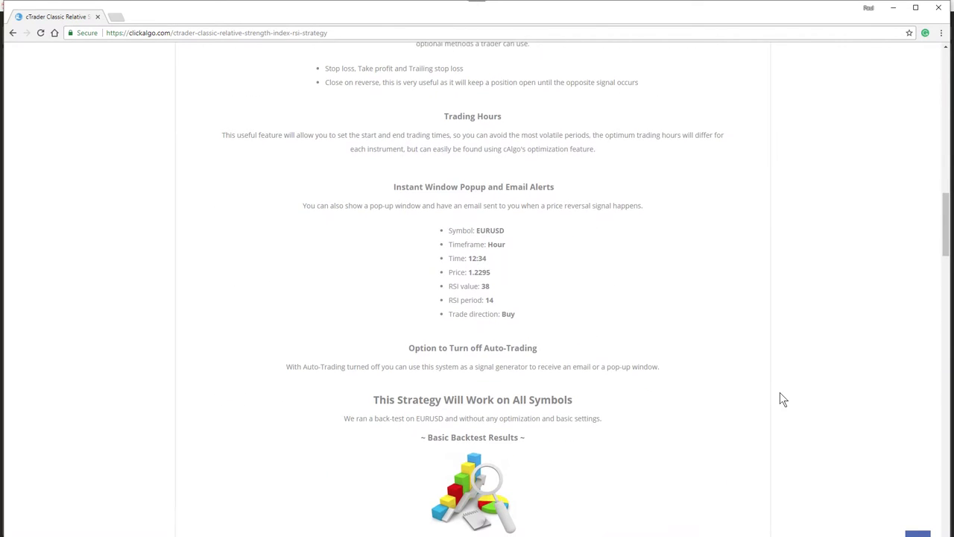
{"action": "scroll", "coordinate": [779, 400], "scroll_direction": "down", "scroll_amount": 6}
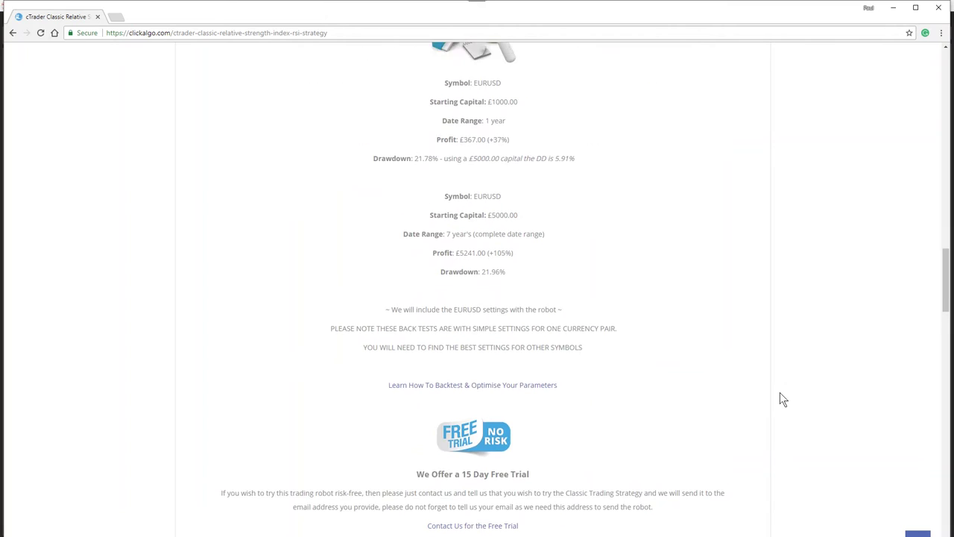
{"action": "scroll", "coordinate": [780, 399], "scroll_direction": "down", "scroll_amount": 3}
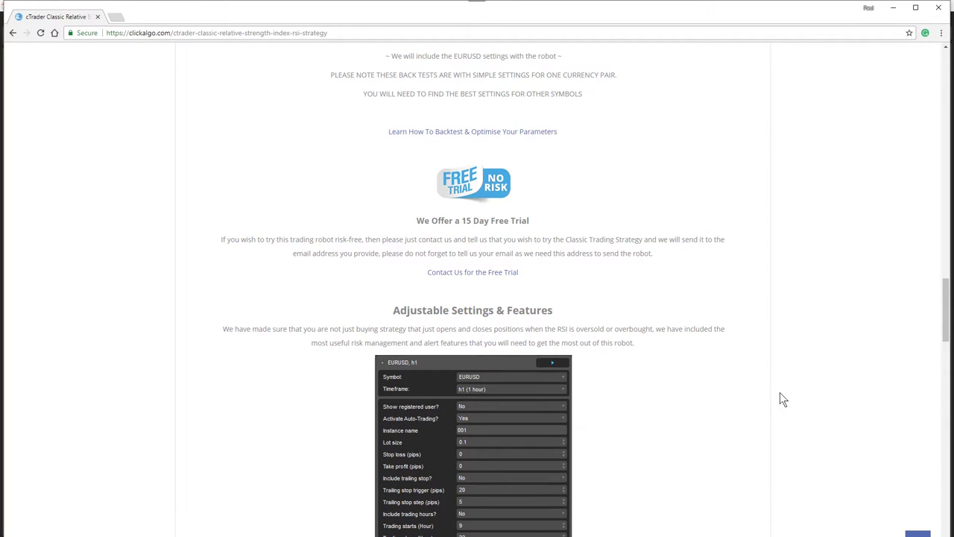
{"action": "scroll", "coordinate": [779, 392], "scroll_direction": "down", "scroll_amount": 3}
{"action": "scroll", "coordinate": [779, 393], "scroll_direction": "up", "scroll_amount": 1}
{"action": "scroll", "coordinate": [780, 392], "scroll_direction": "down", "scroll_amount": 4}
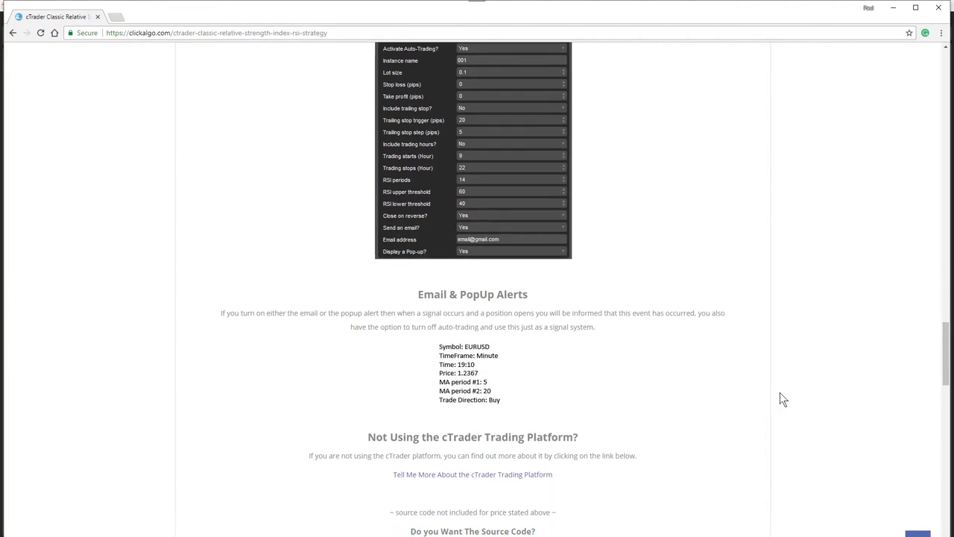
{"action": "scroll", "coordinate": [780, 392], "scroll_direction": "down", "scroll_amount": 1}
{"action": "scroll", "coordinate": [790, 389], "scroll_direction": "up", "scroll_amount": 1}
{"action": "scroll", "coordinate": [790, 389], "scroll_direction": "down", "scroll_amount": 1}
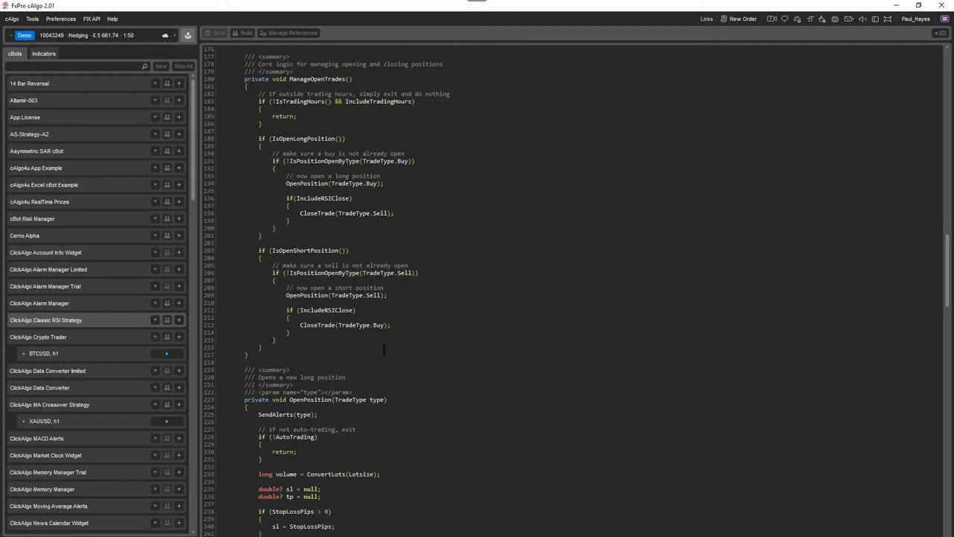
Add an instance of the ClickAlgo Classic RSI Strategy cBot and bring its full parameter list into view
{"action": "left_click", "coordinate": [154, 319]}
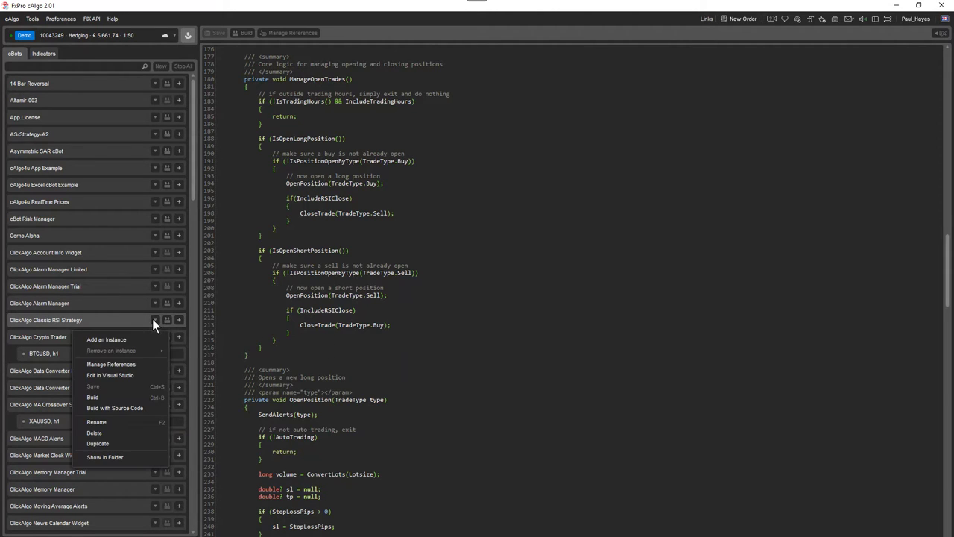
{"action": "left_click", "coordinate": [118, 339]}
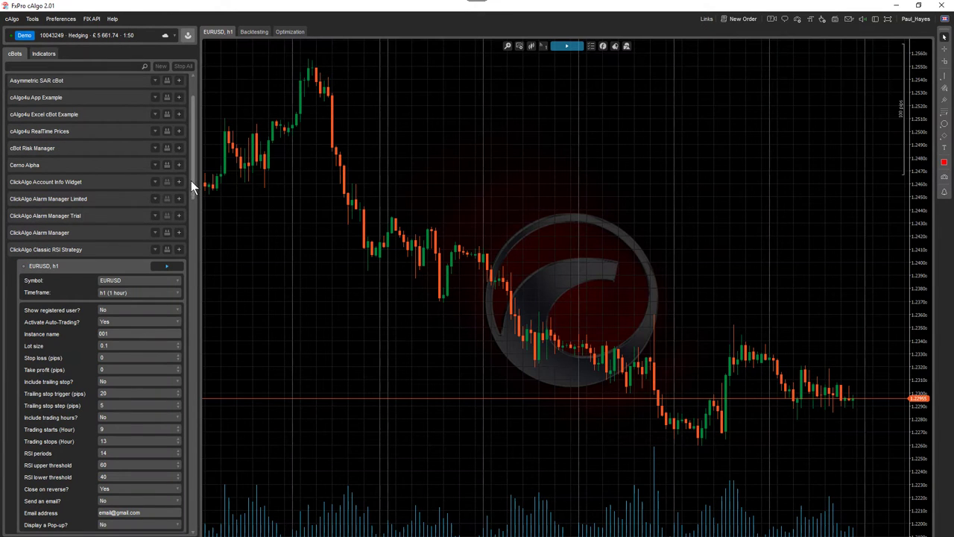
{"action": "left_click_drag", "start_coordinate": [193, 179], "coordinate": [193, 200]}
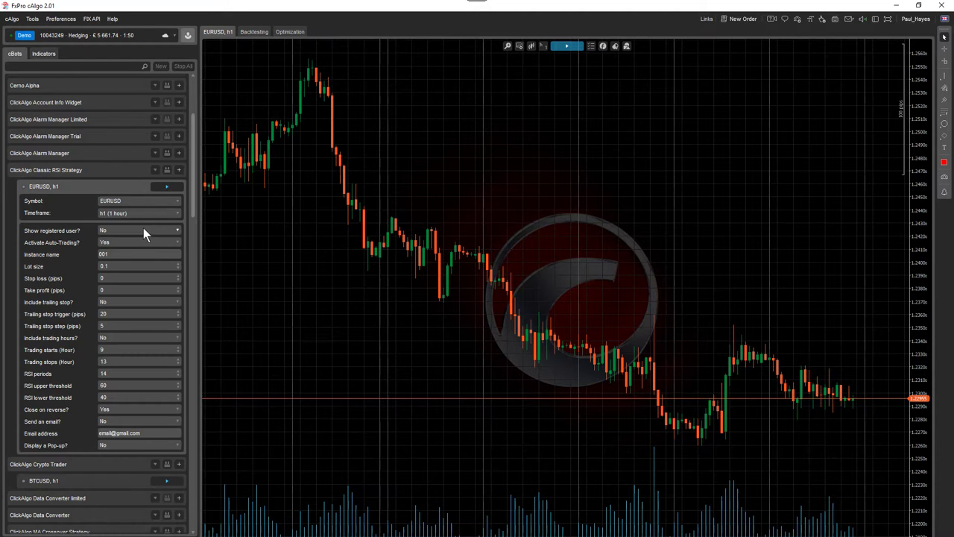
{"action": "right_click", "coordinate": [153, 170]}
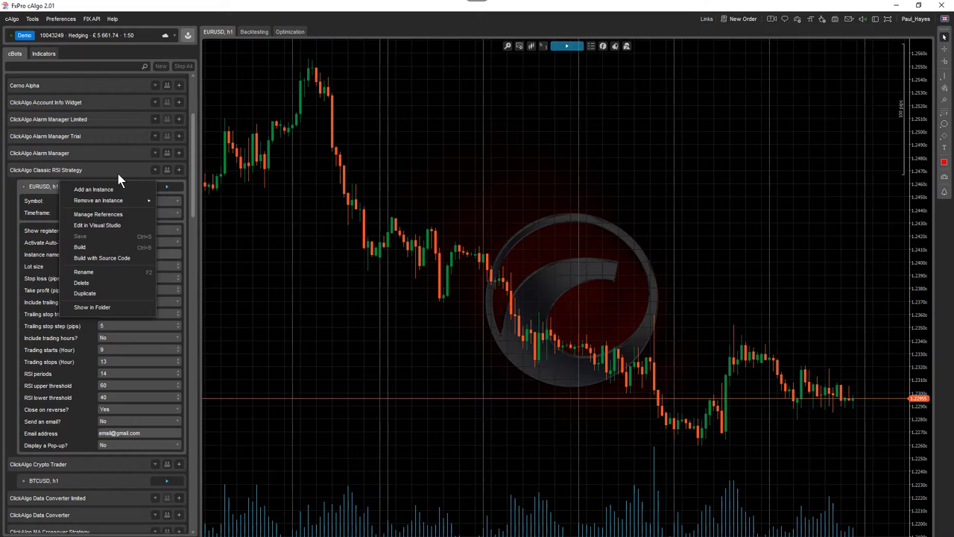
{"action": "left_click", "coordinate": [39, 188]}
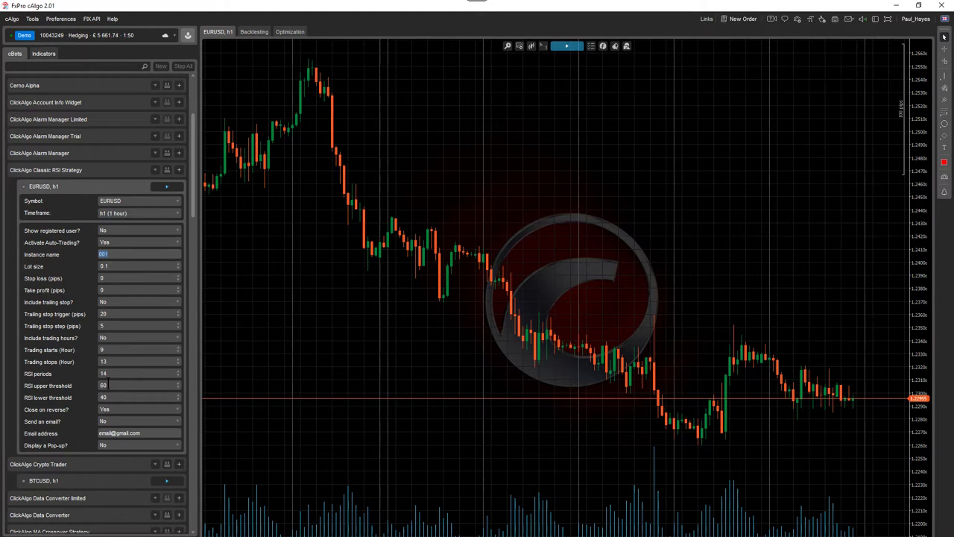
{"action": "left_click", "coordinate": [519, 46]}
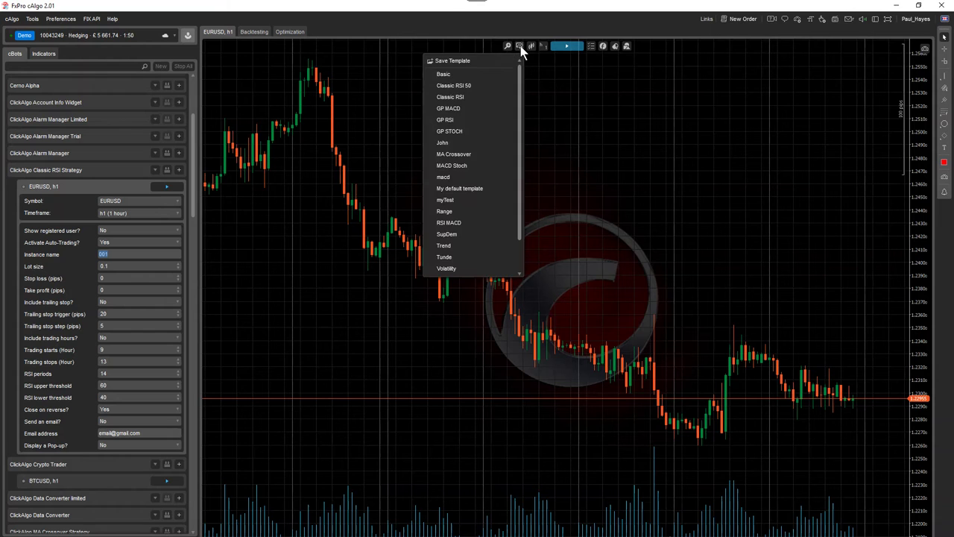
{"action": "left_click", "coordinate": [603, 46]}
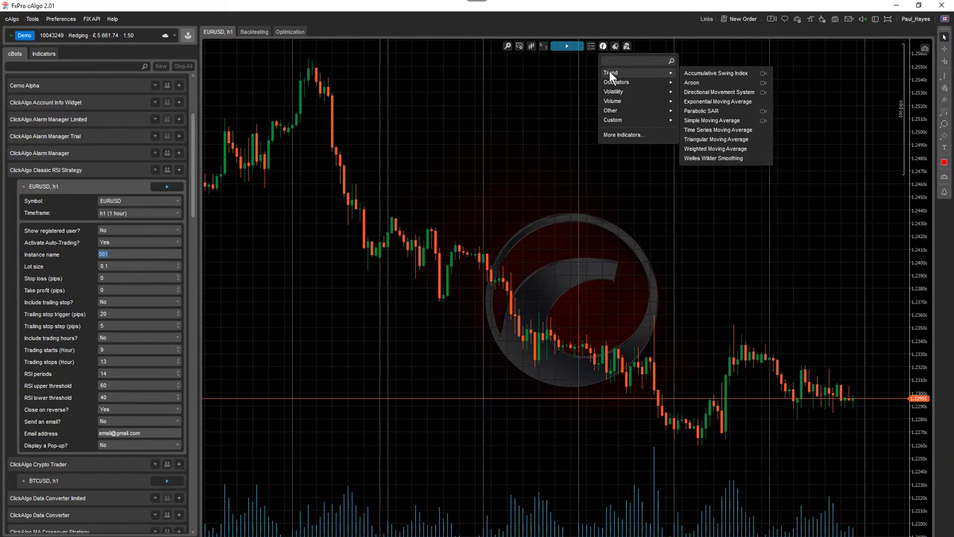
{"action": "mouse_move", "coordinate": [614, 82]}
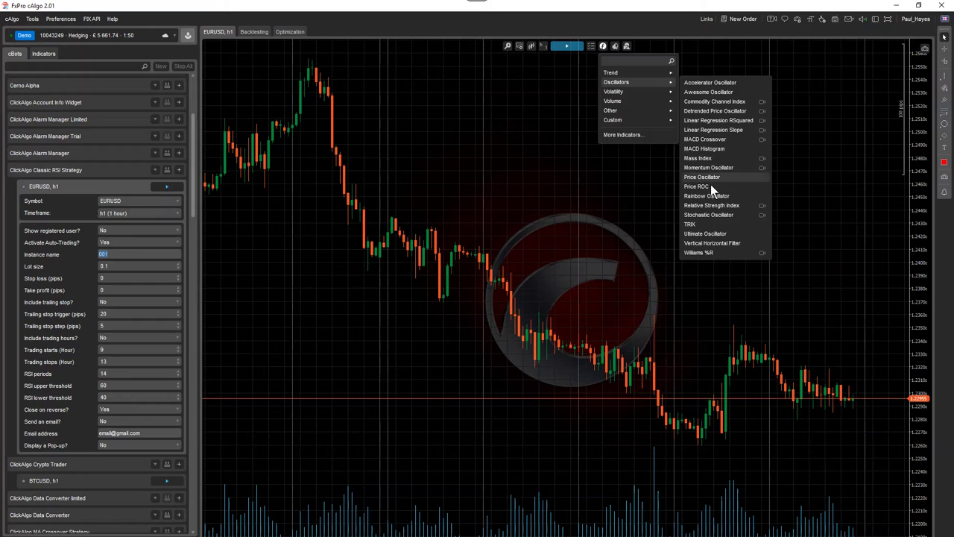
{"action": "left_click", "coordinate": [708, 205]}
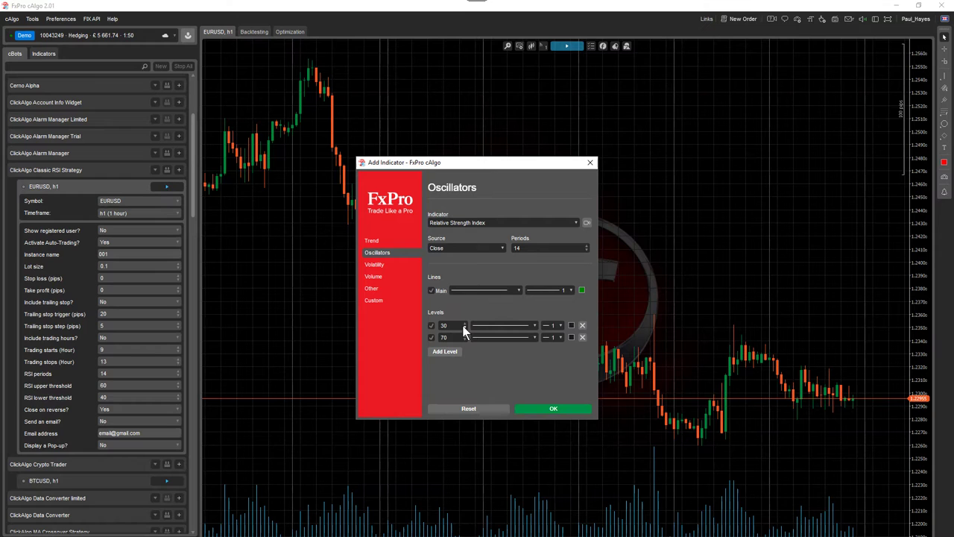
{"action": "left_click", "coordinate": [589, 163]}
Apply the saved Classic RSI template to the EURUSD h1 chart
{"action": "left_click", "coordinate": [519, 46]}
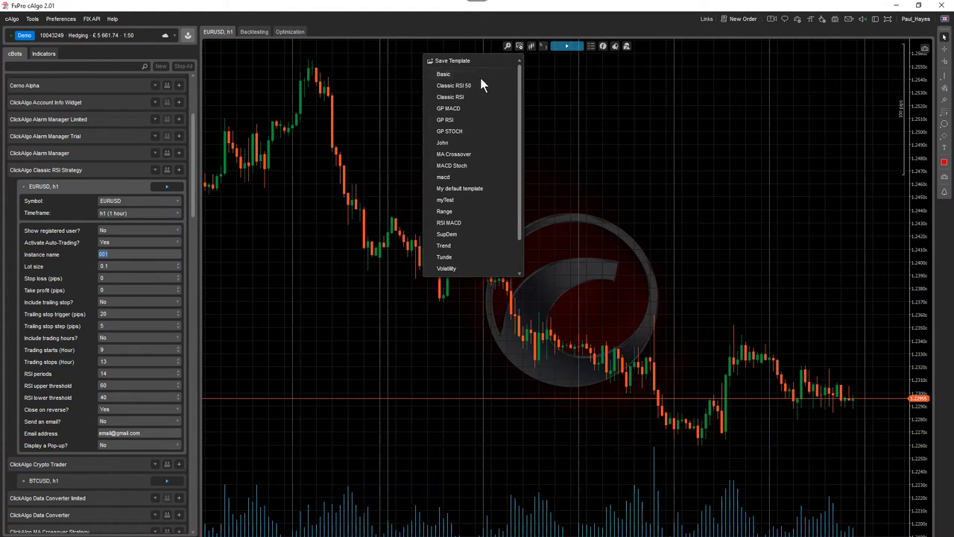
{"action": "left_click", "coordinate": [457, 95]}
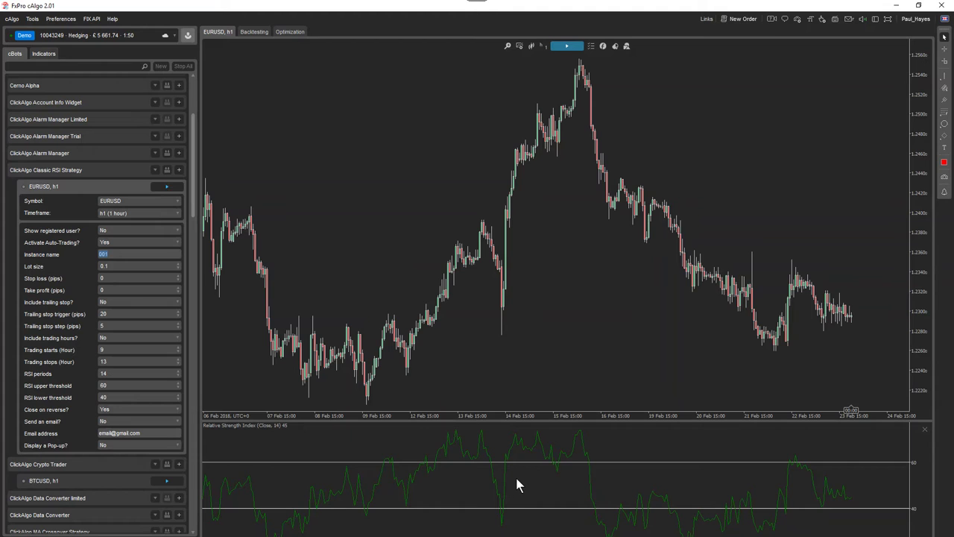
{"action": "left_click", "coordinate": [505, 502]}
{"action": "left_click_drag", "start_coordinate": [142, 433], "coordinate": [96, 430]}
{"action": "left_click", "coordinate": [52, 19]}
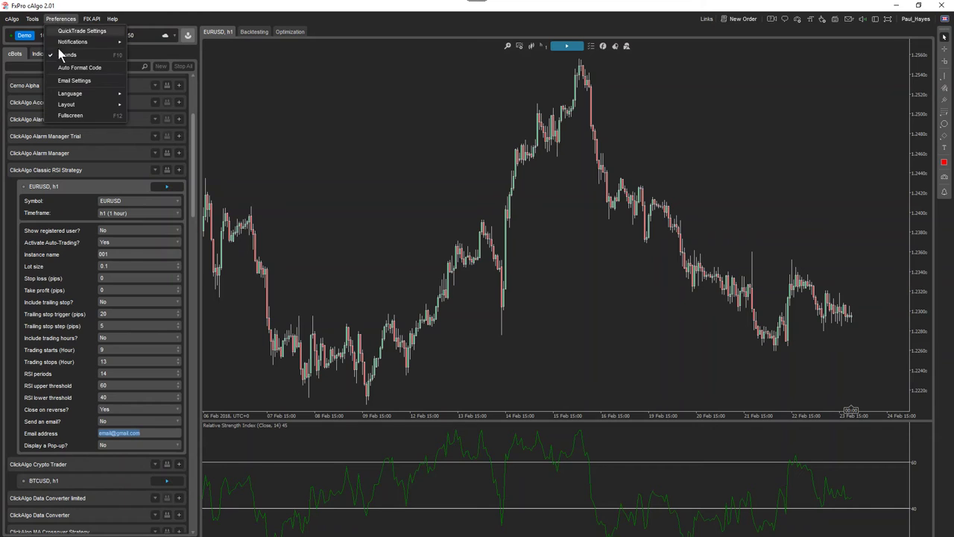
{"action": "left_click", "coordinate": [483, 323]}
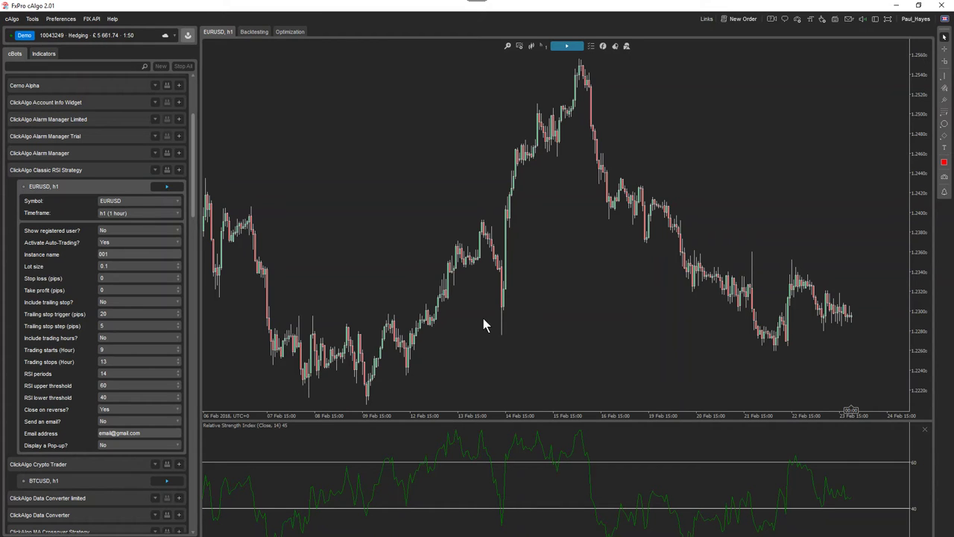
Open backtesting for the EURUSD h1 instance and apply the Classic RSI template to its chart
{"action": "left_click", "coordinate": [253, 32]}
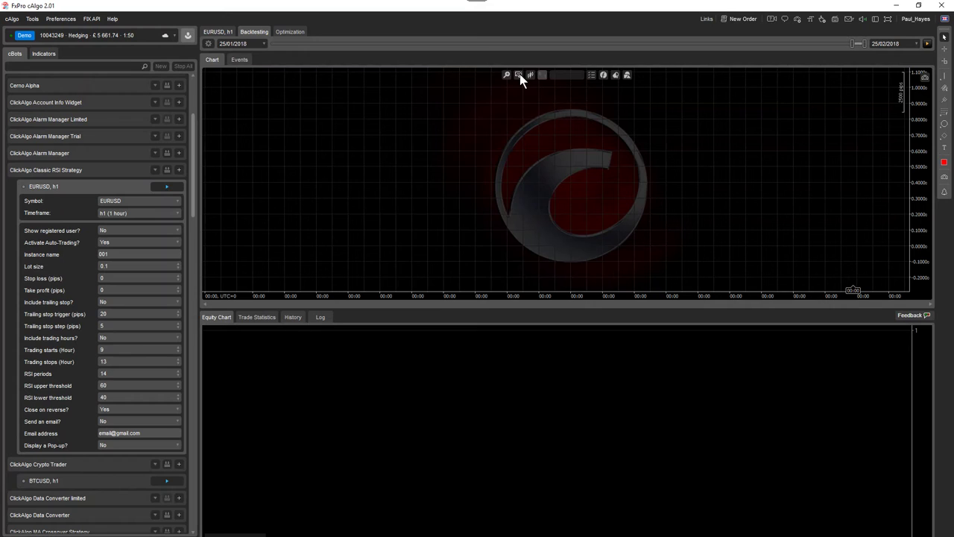
{"action": "left_click", "coordinate": [519, 73]}
{"action": "left_click", "coordinate": [458, 126]}
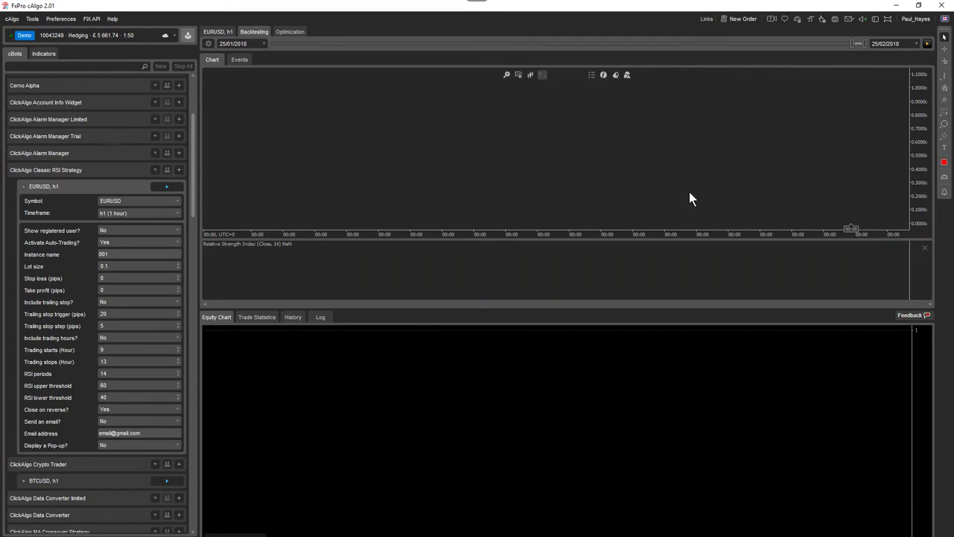
Set the backtest start date to 25/02/2017 and run the backtest up to 25/02/2018
{"action": "left_click_drag", "start_coordinate": [854, 46], "coordinate": [771, 49]}
{"action": "left_click", "coordinate": [263, 43]}
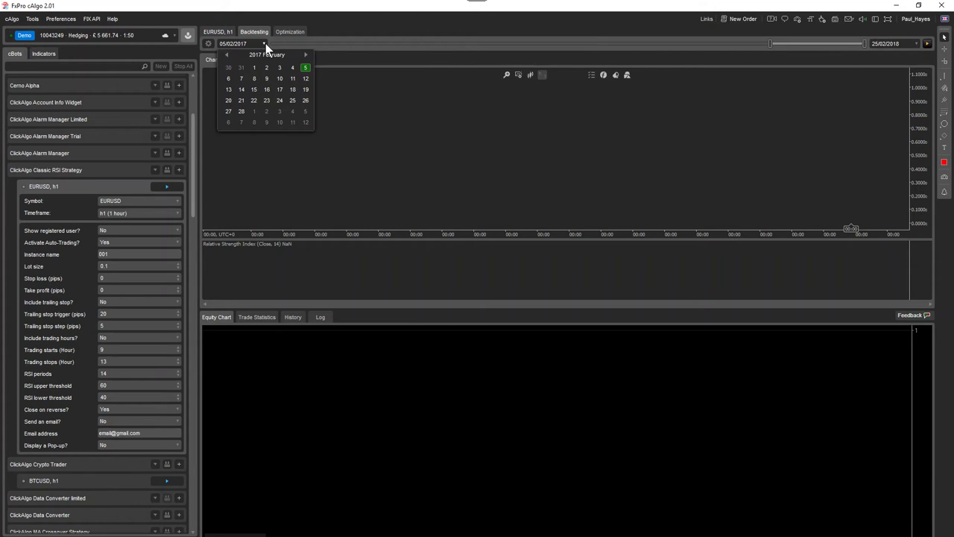
{"action": "left_click", "coordinate": [284, 103]}
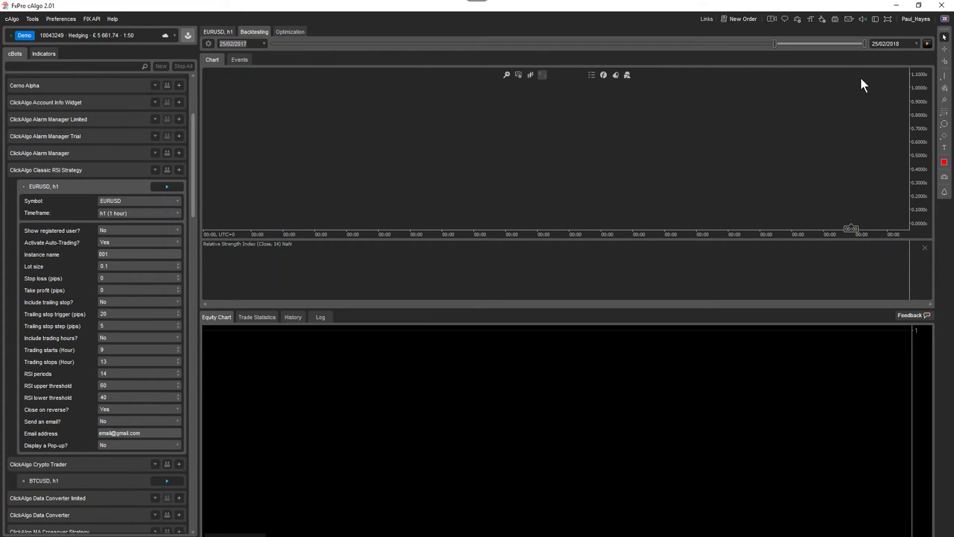
{"action": "left_click", "coordinate": [926, 44]}
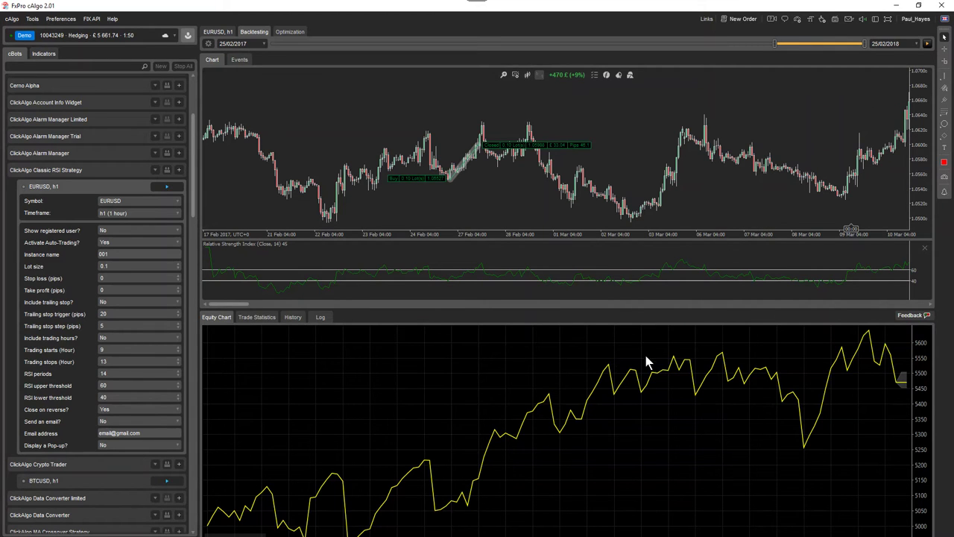
Examine the backtest's trade statistics and history, enlarging the chart area and showing closing deal 7 on the chart
{"action": "left_click", "coordinate": [257, 316]}
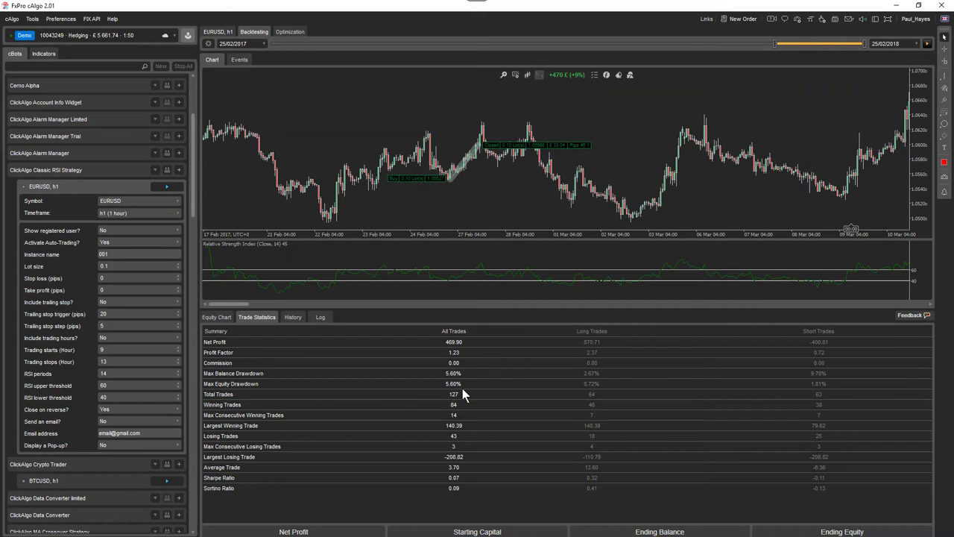
{"action": "left_click_drag", "start_coordinate": [556, 309], "coordinate": [559, 417]}
{"action": "left_click", "coordinate": [293, 424]}
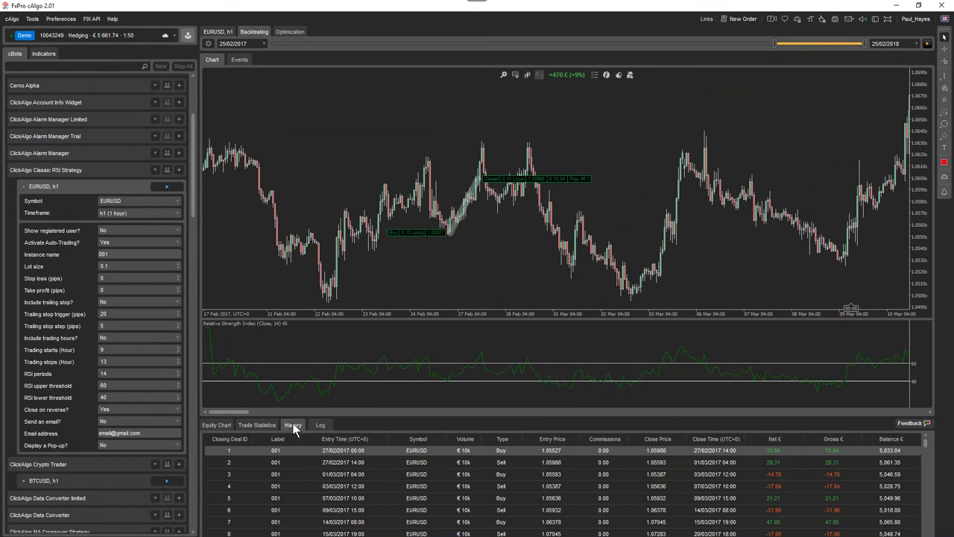
{"action": "left_click", "coordinate": [677, 521]}
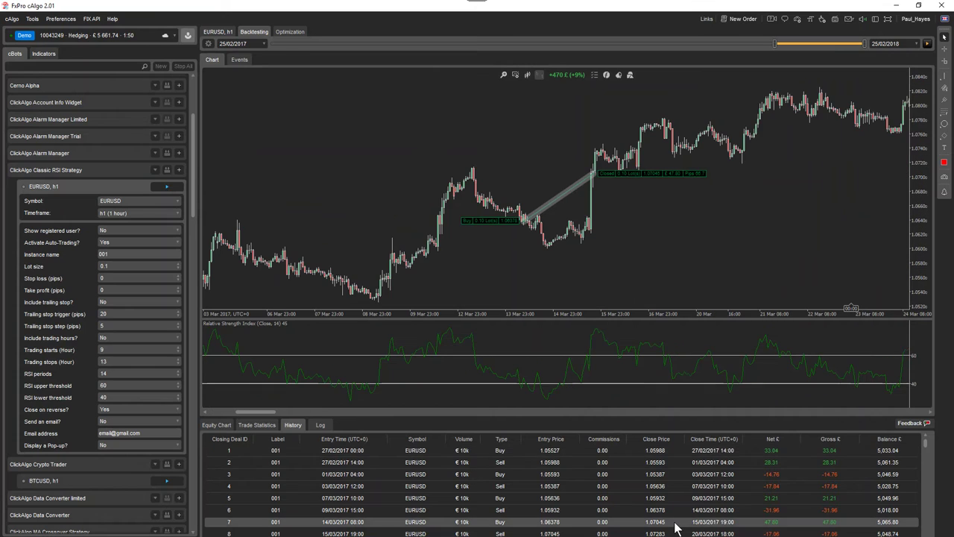
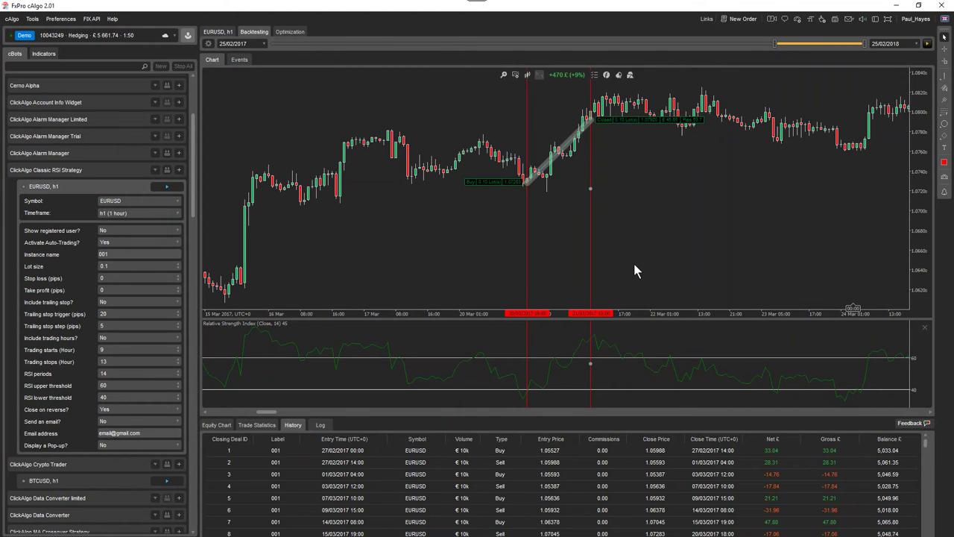
Add a vertical line on the backtest chart between the two red vertical lines and colour it green
{"action": "left_click", "coordinate": [944, 76]}
{"action": "left_click", "coordinate": [904, 79]}
{"action": "left_click", "coordinate": [566, 262]}
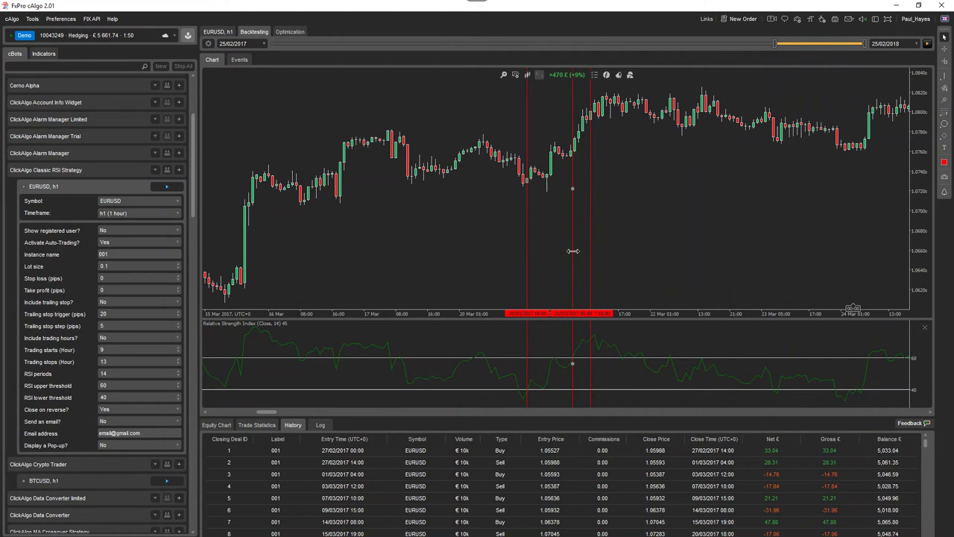
{"action": "double_click", "coordinate": [572, 250]}
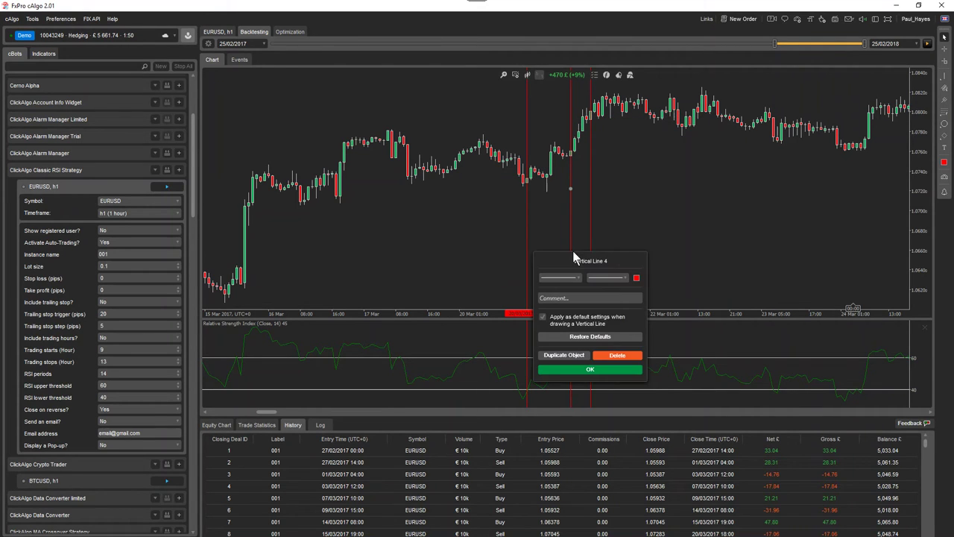
{"action": "left_click", "coordinate": [636, 277]}
{"action": "left_click", "coordinate": [649, 301]}
{"action": "left_click", "coordinate": [666, 258]}
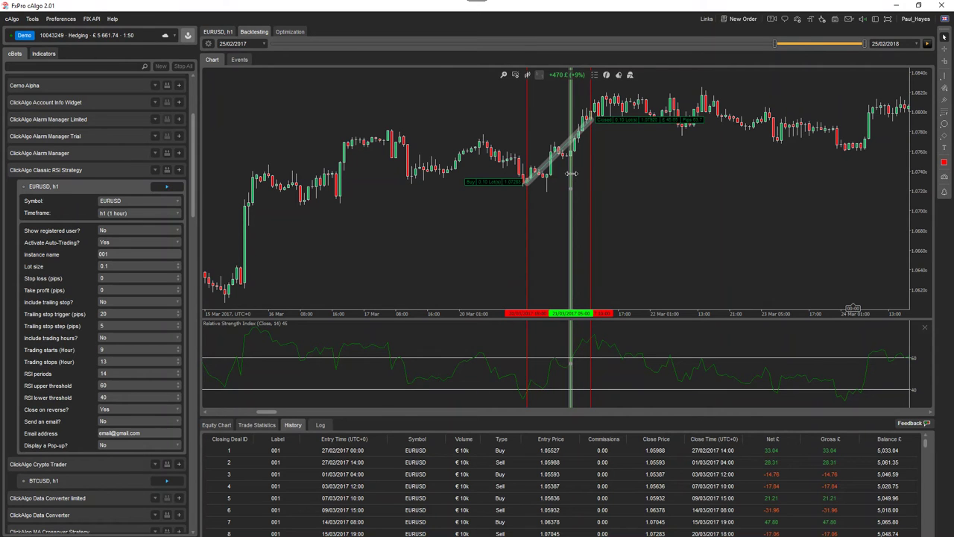
Show closing deal 10 on the chart and delete the green vertical line and the earliest red vertical line
{"action": "key", "text": "Down"}
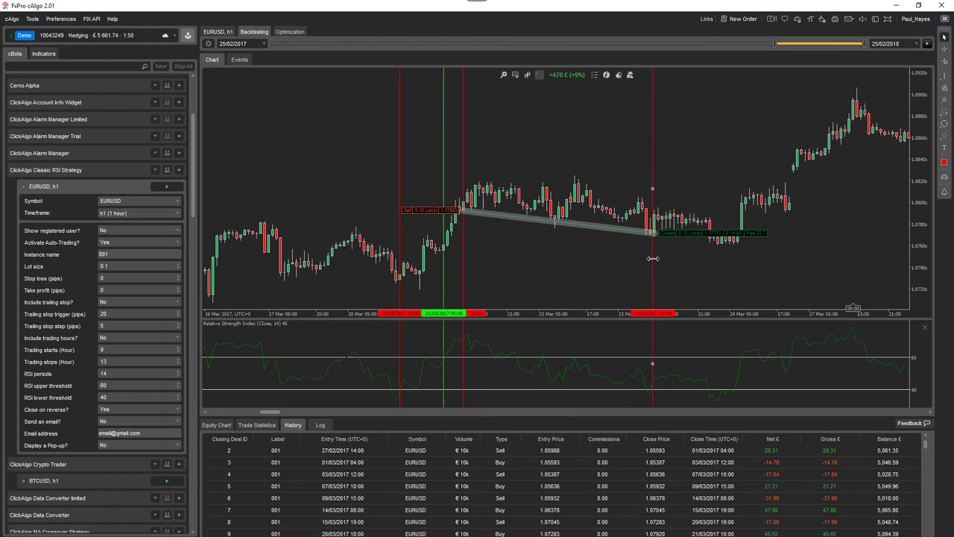
{"action": "left_click", "coordinate": [443, 284]}
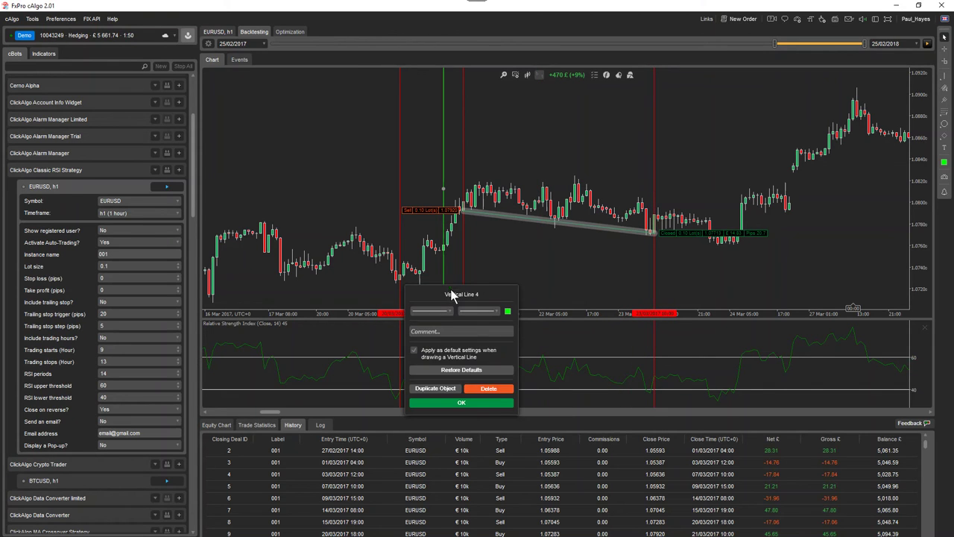
{"action": "left_click", "coordinate": [492, 387]}
{"action": "left_click", "coordinate": [401, 295]}
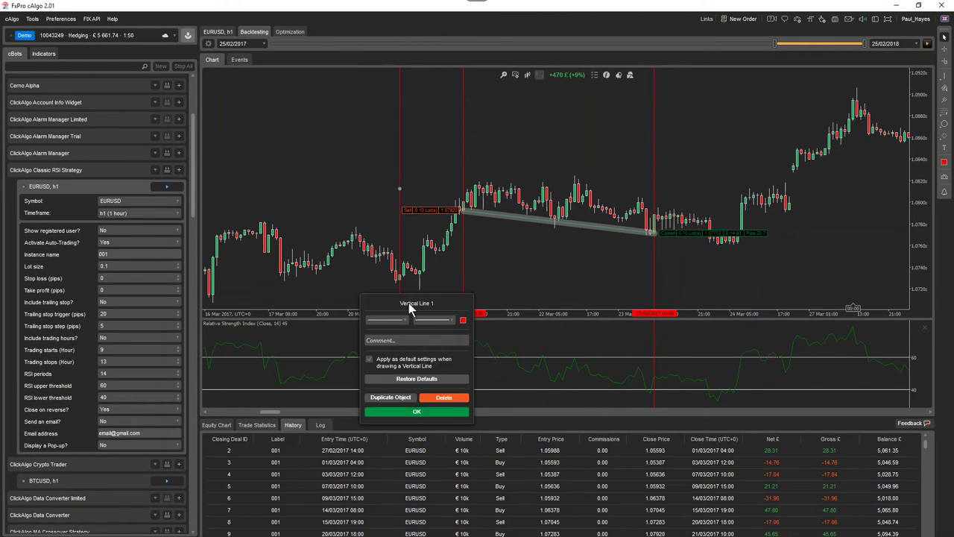
{"action": "left_click", "coordinate": [443, 396]}
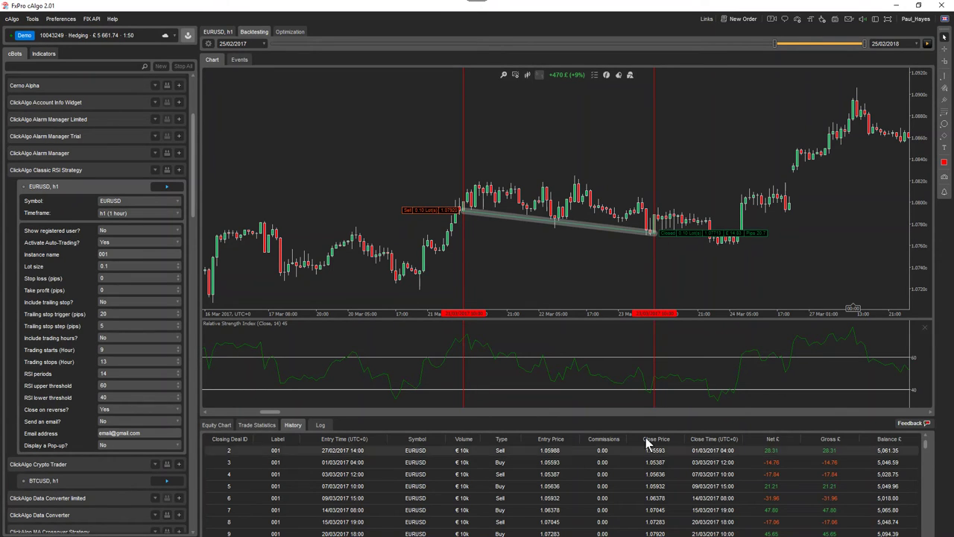
Examine more trades from the backtest history on the chart, including closing deals 7, 13 and 12
{"action": "left_click", "coordinate": [643, 512]}
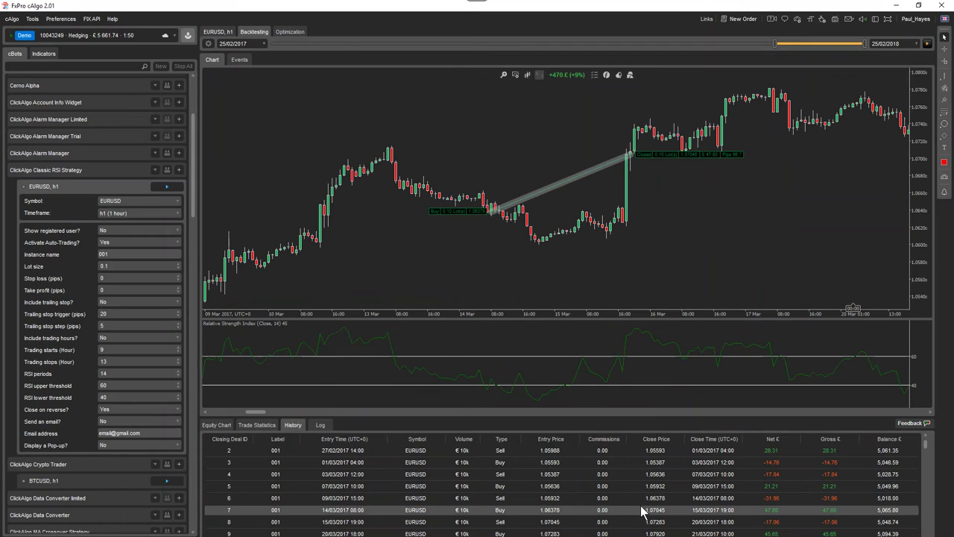
{"action": "scroll", "coordinate": [641, 513], "scroll_direction": "down", "scroll_amount": 3}
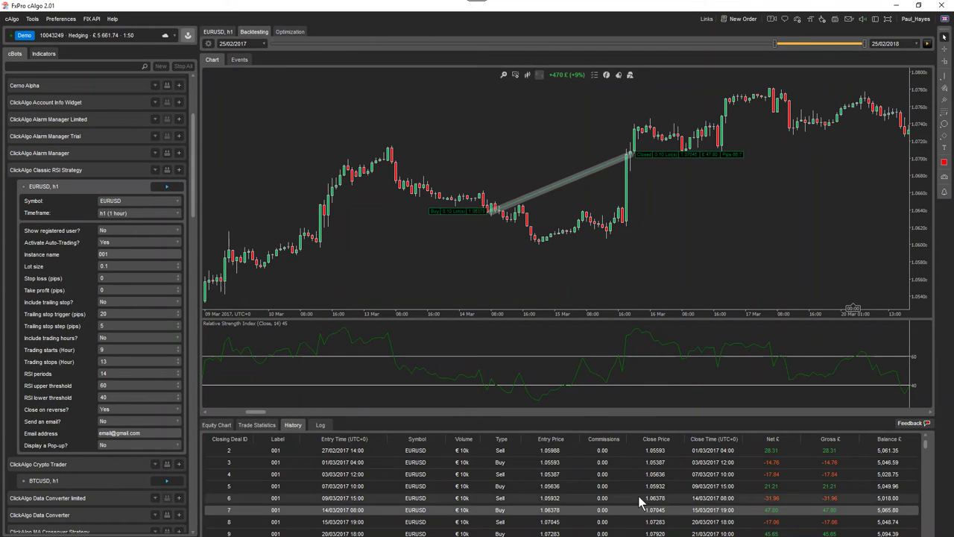
{"action": "left_click", "coordinate": [656, 519]}
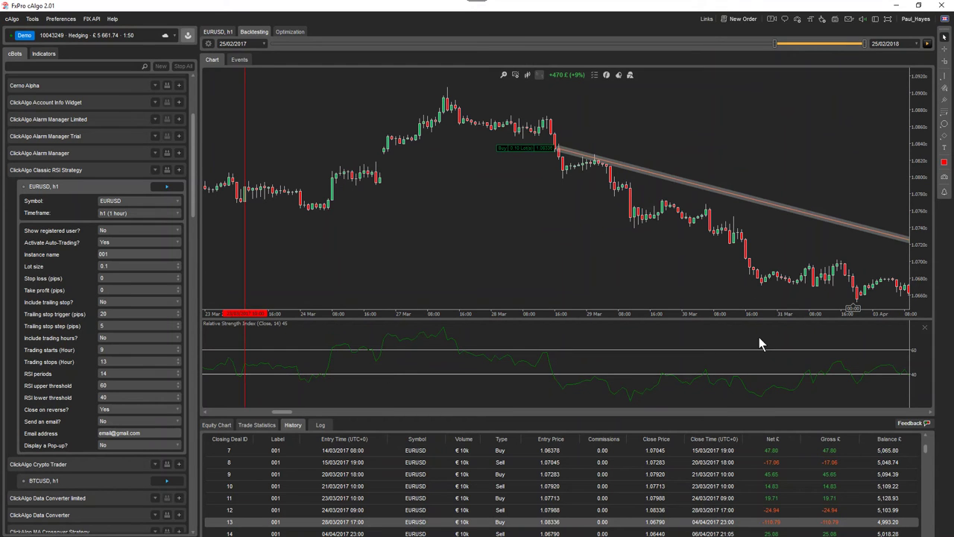
{"action": "left_click", "coordinate": [678, 511]}
{"action": "scroll", "coordinate": [678, 513], "scroll_direction": "down", "scroll_amount": 9}
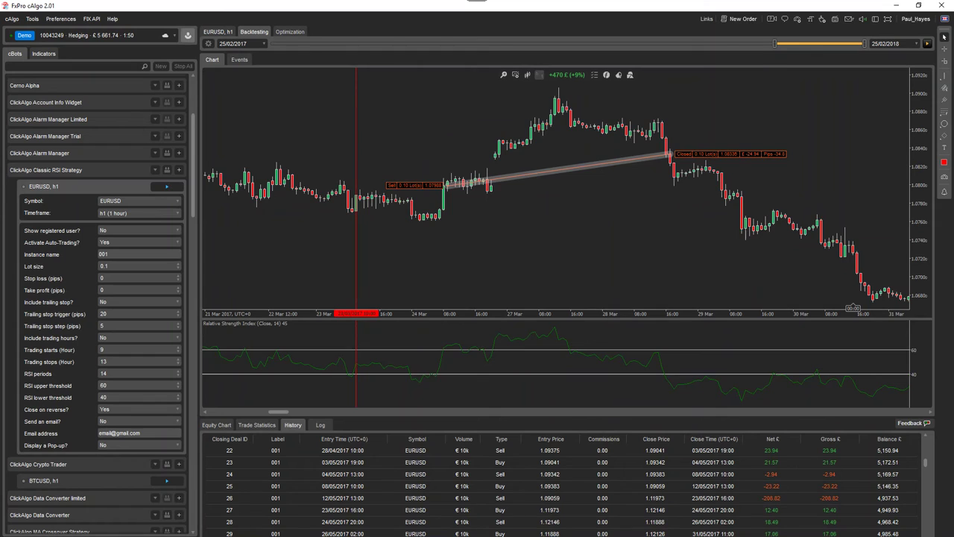
{"action": "key", "text": "Down"}
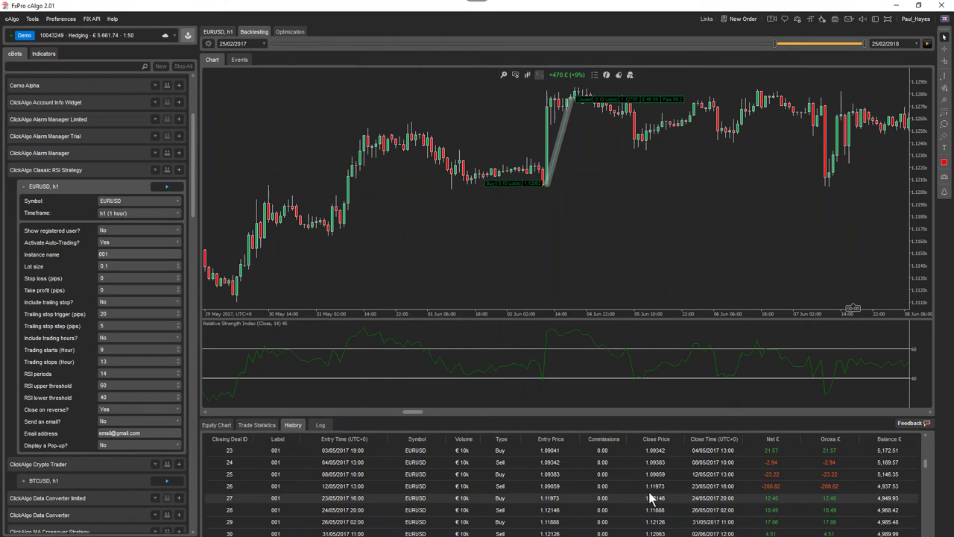
Backtest the strategy from 01/04/2011 to 31/03/2012 and show closing deal 4 from its history on the chart
{"action": "left_click", "coordinate": [263, 425]}
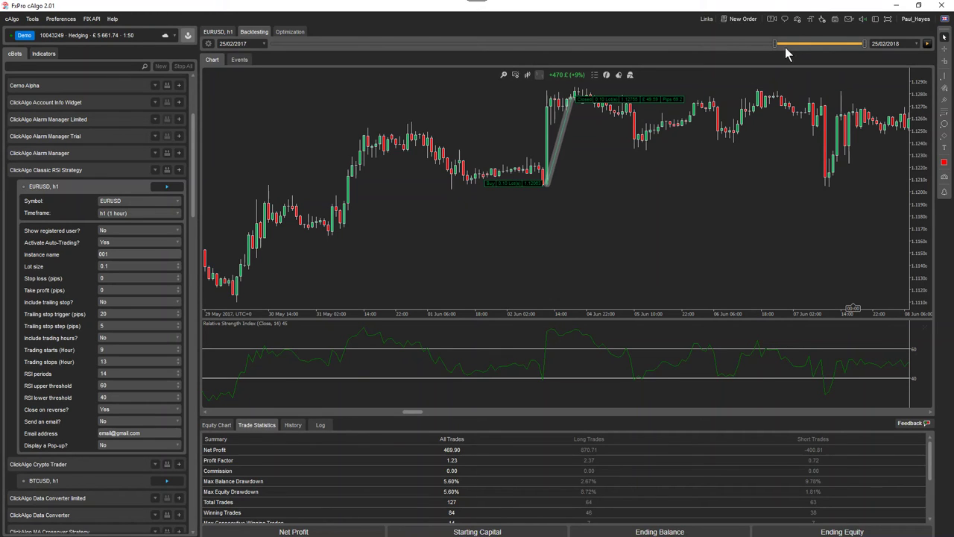
{"action": "left_click_drag", "start_coordinate": [761, 43], "coordinate": [260, 44]}
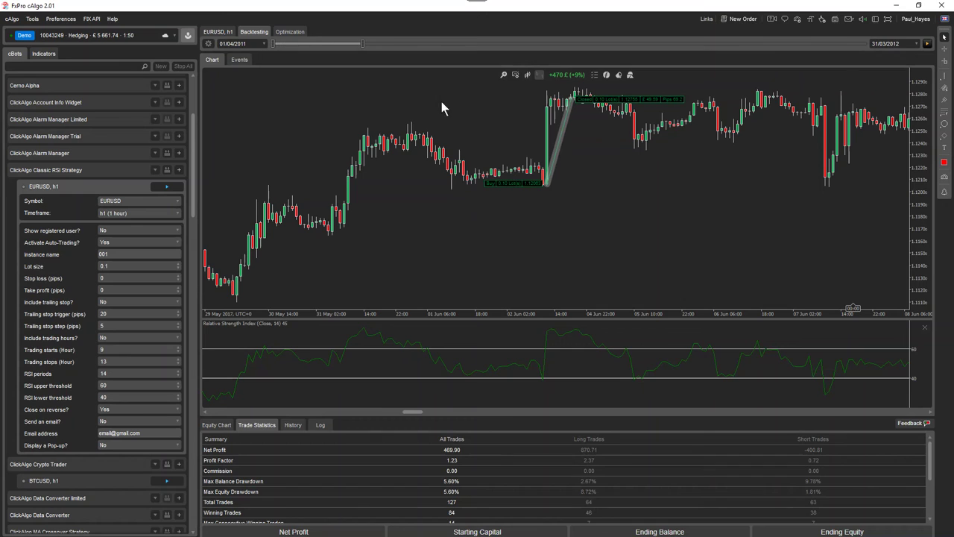
{"action": "left_click", "coordinate": [927, 43]}
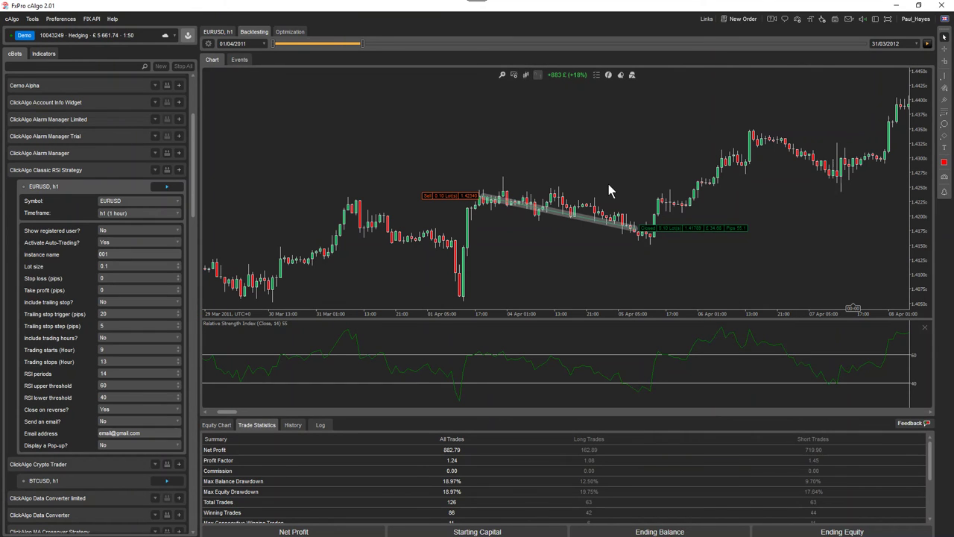
{"action": "left_click", "coordinate": [294, 423]}
{"action": "left_click", "coordinate": [641, 485]}
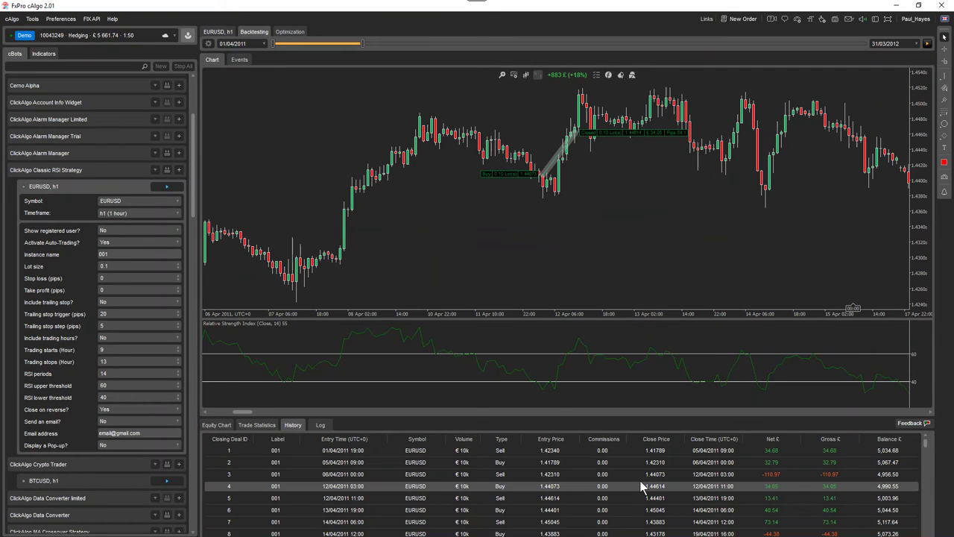
Backtest the strategy from 20/08/2016 to 20/08/2017 and examine its trade statistics and equity chart
{"action": "left_click_drag", "start_coordinate": [339, 46], "coordinate": [806, 46]}
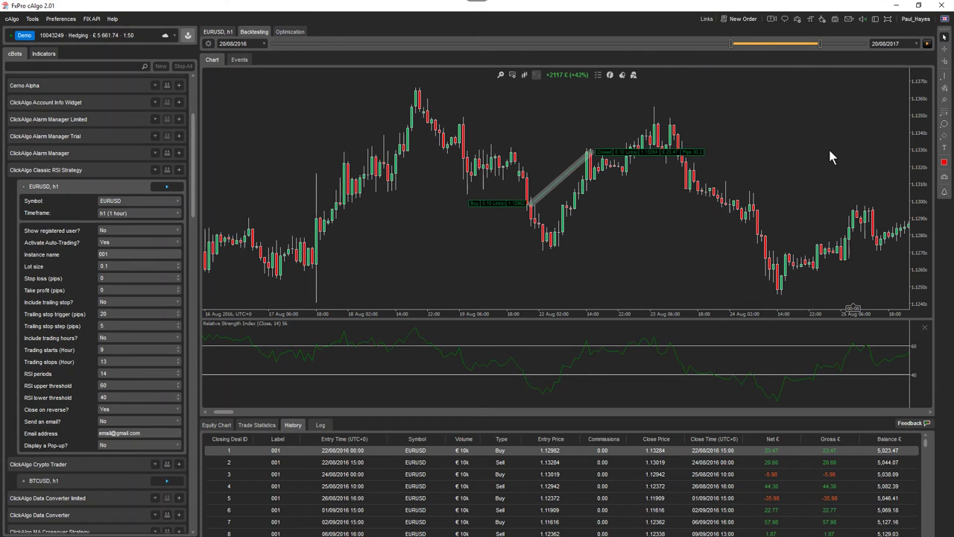
{"action": "left_click", "coordinate": [259, 426]}
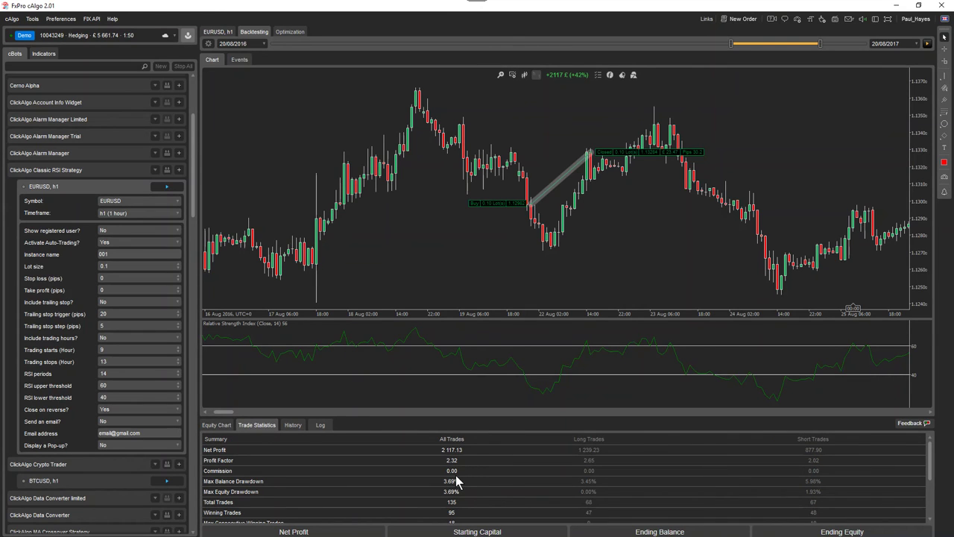
{"action": "left_click", "coordinate": [218, 427]}
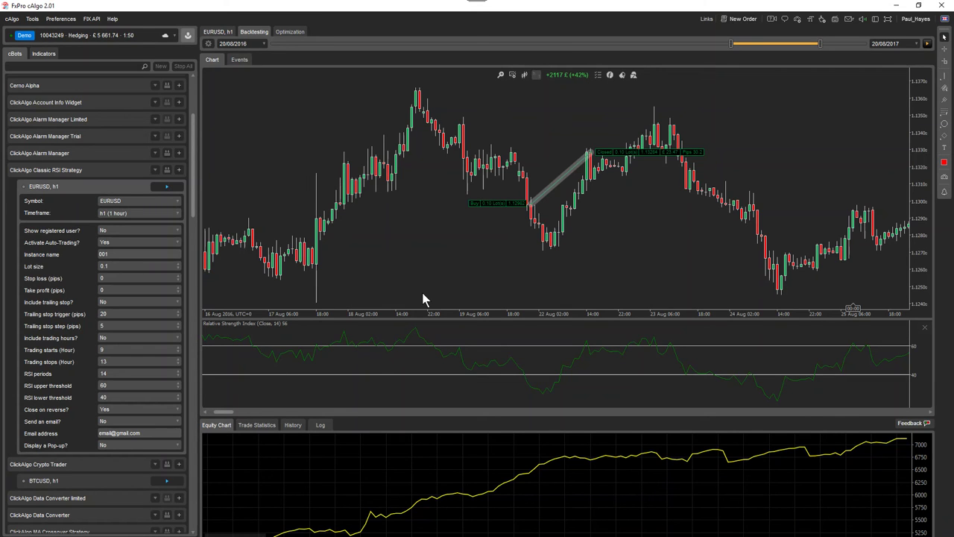
{"action": "left_click", "coordinate": [266, 426]}
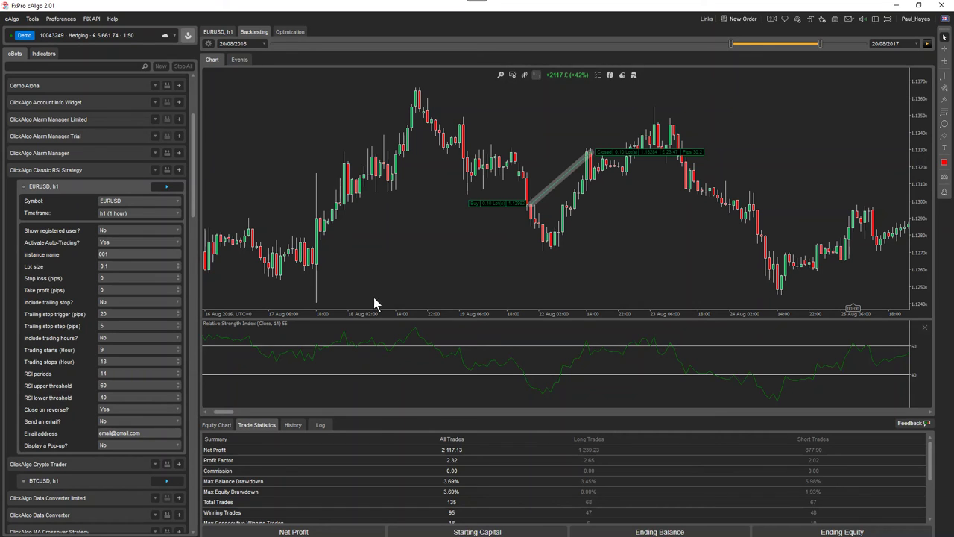
Include a trailing stop with a 15-pip trigger in the EURUSD h1 instance and rerun the backtest
{"action": "left_click", "coordinate": [125, 298]}
{"action": "left_click", "coordinate": [115, 313]}
{"action": "left_click", "coordinate": [77, 316]}
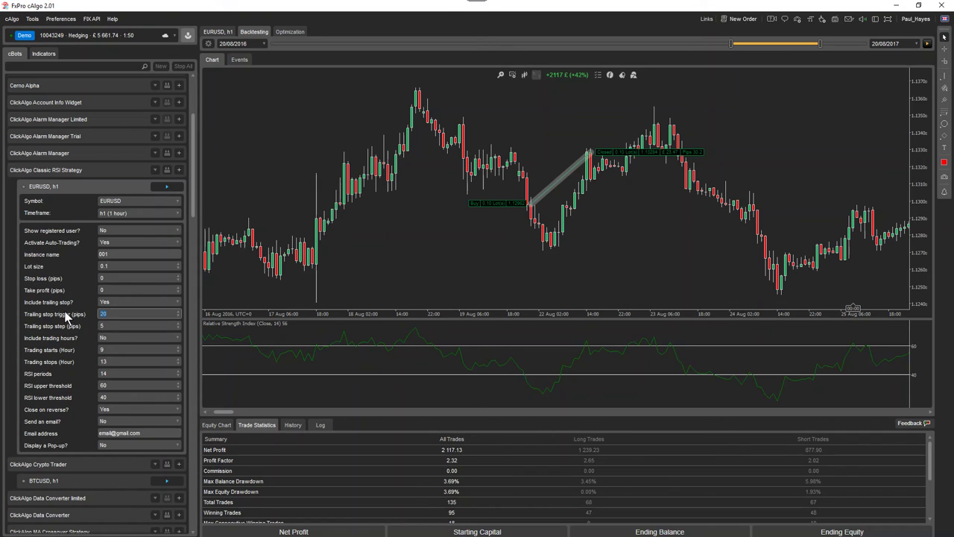
{"action": "type", "text": "15"}
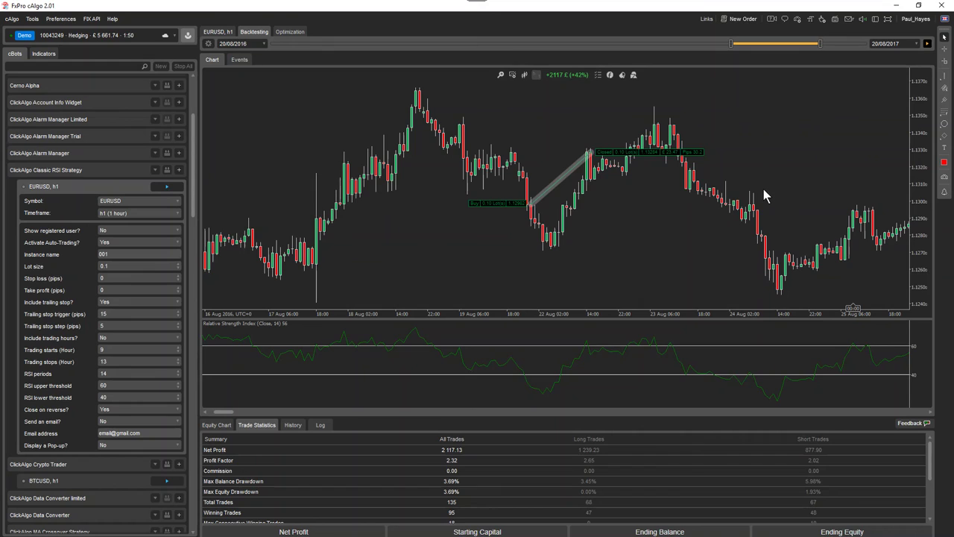
{"action": "key", "text": "F5"}
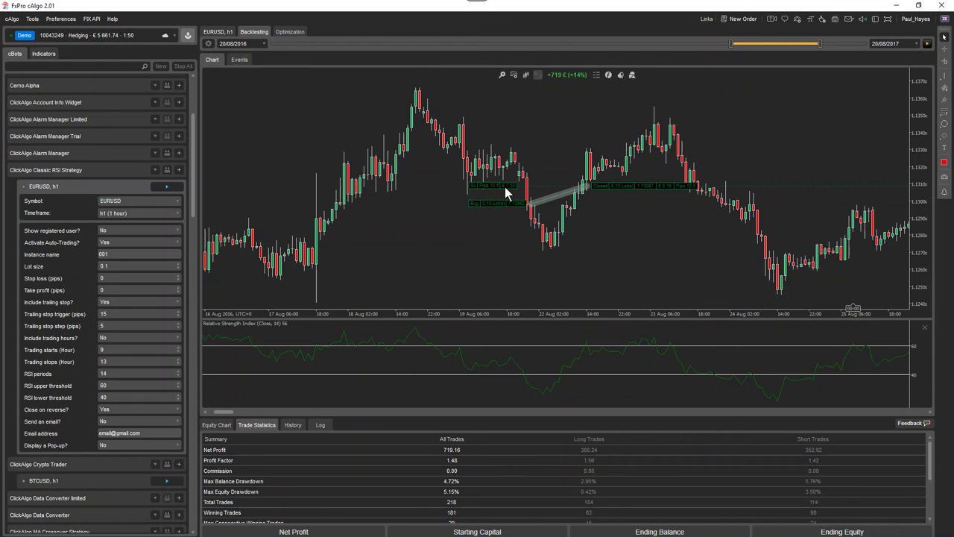
Examine the trailing-stop backtest's history, showing closing deals 6, 9 and 18 on the chart
{"action": "left_click", "coordinate": [291, 425]}
{"action": "left_click", "coordinate": [609, 511]}
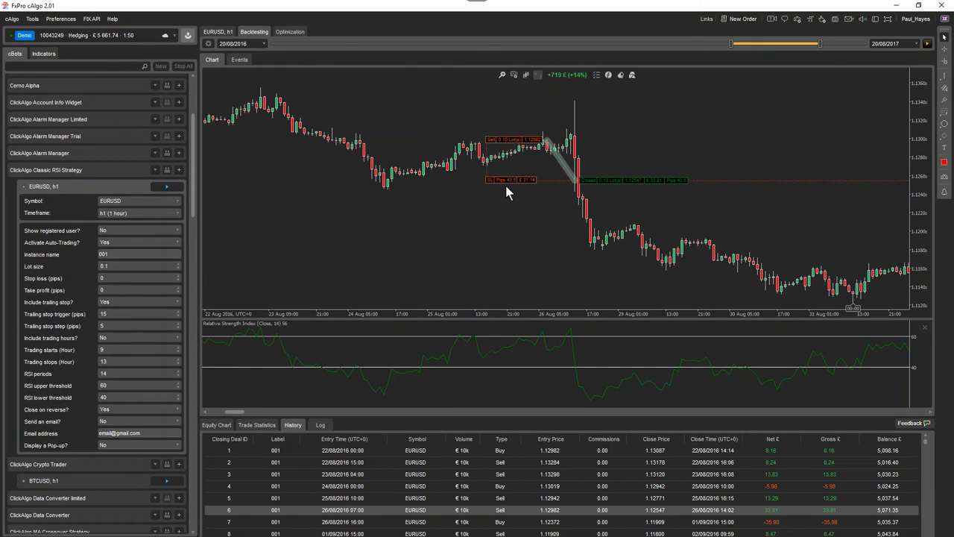
{"action": "left_click", "coordinate": [682, 532]}
{"action": "scroll", "coordinate": [664, 507], "scroll_direction": "down", "scroll_amount": 3}
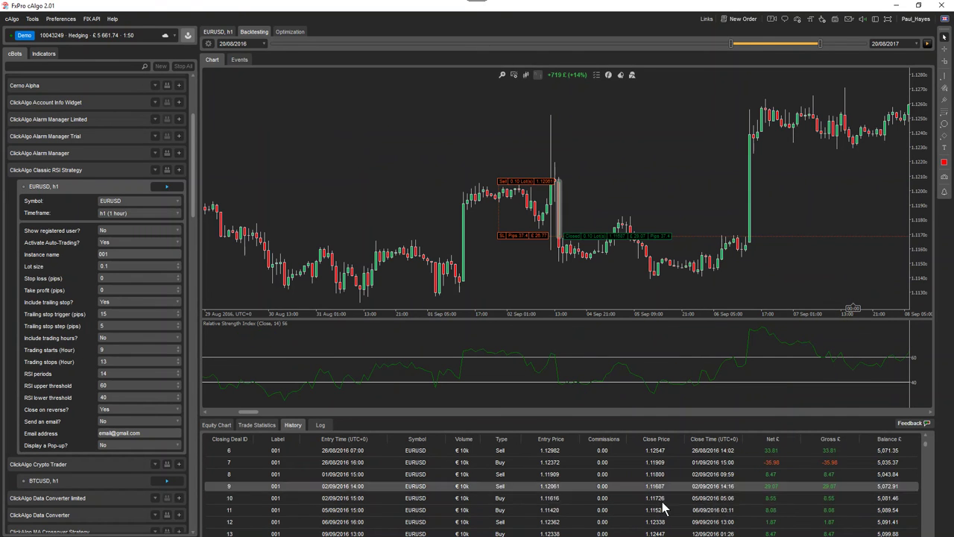
{"action": "left_click", "coordinate": [680, 533]}
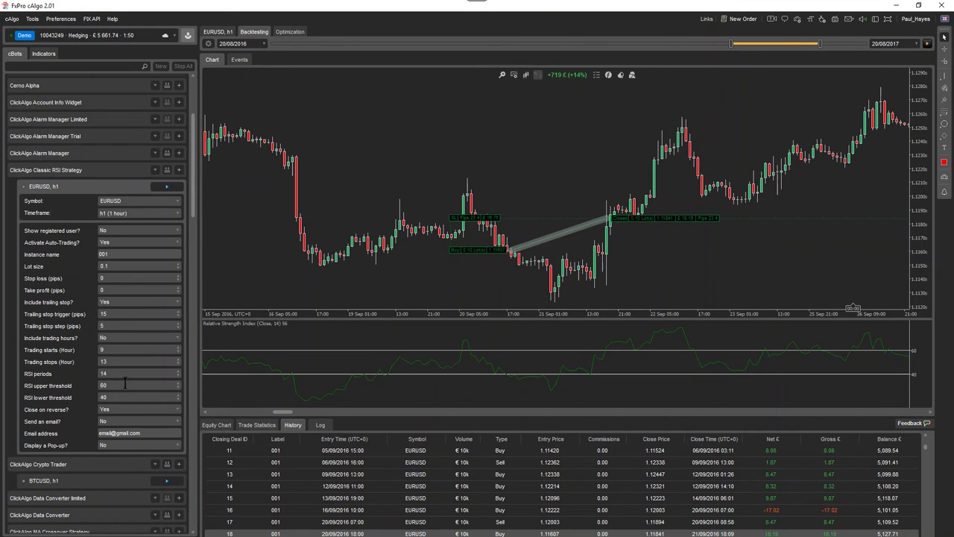
Move the backtest period back to 01/04/2011 through 31/03/2012
{"action": "left_click", "coordinate": [77, 369]}
{"action": "left_click_drag", "start_coordinate": [740, 43], "coordinate": [279, 41]}
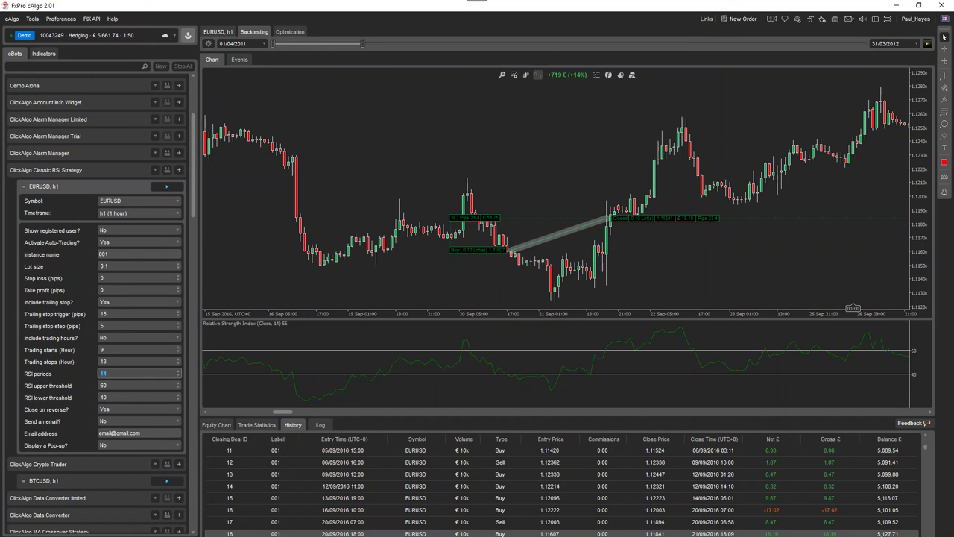
{"action": "right_click", "coordinate": [798, 527]}
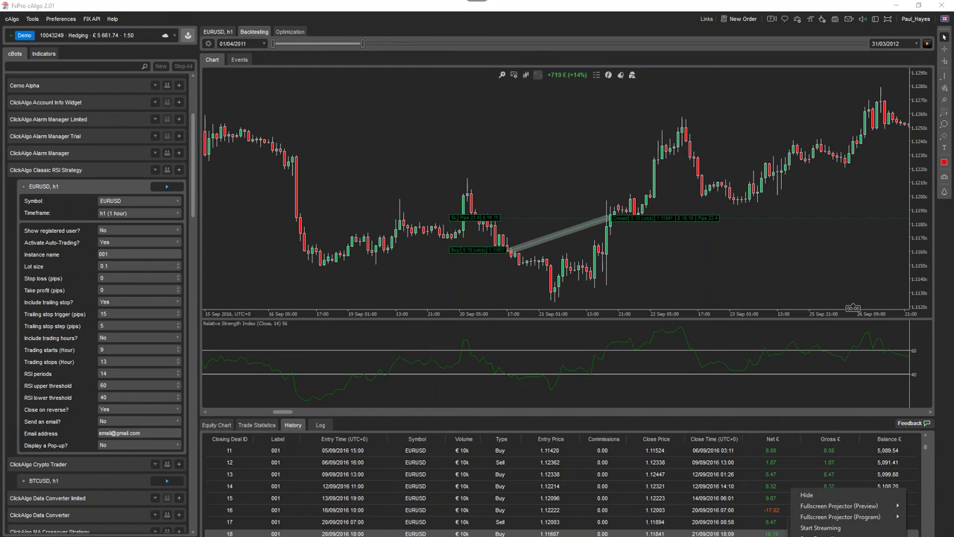